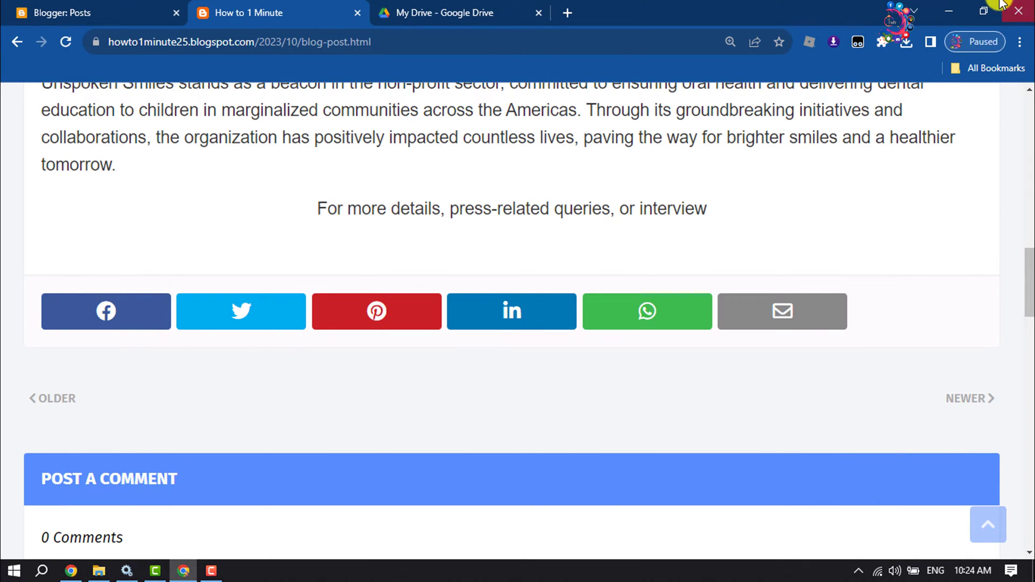
Step: Switch from the live blog post to the My Drive tab in Google Drive
{"action": "left_click", "coordinate": [510, 11]}
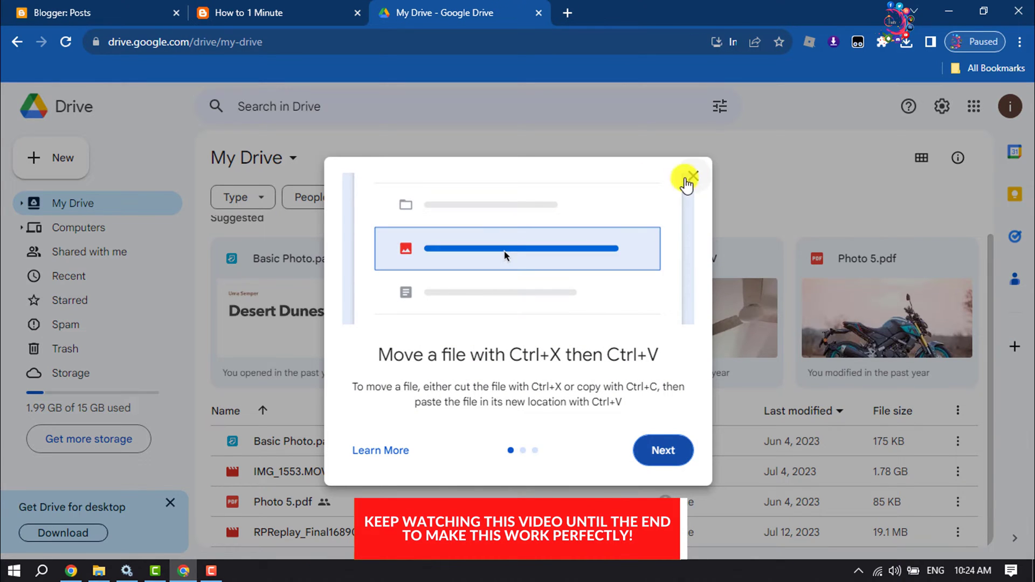
Step: Upload North Oakland Extasy - Squadda B.mp3 to My Drive
{"action": "left_click", "coordinate": [693, 176]}
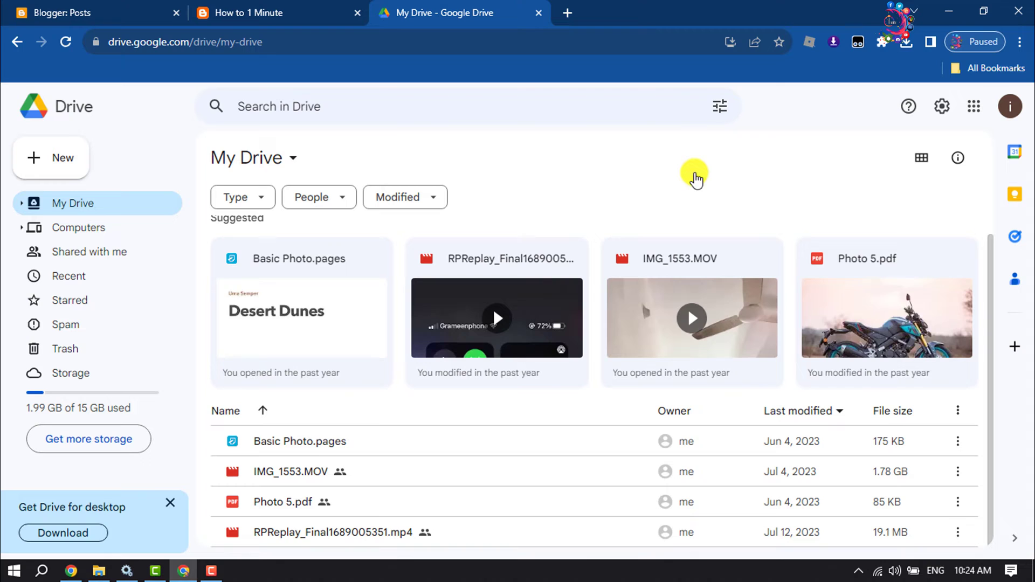
{"action": "left_click", "coordinate": [63, 158]}
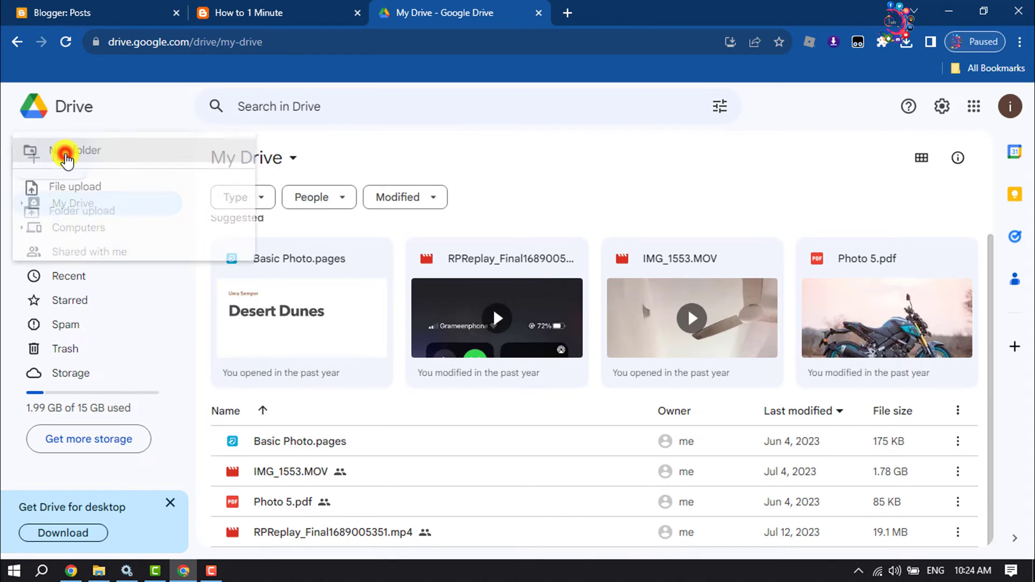
{"action": "left_click", "coordinate": [85, 192]}
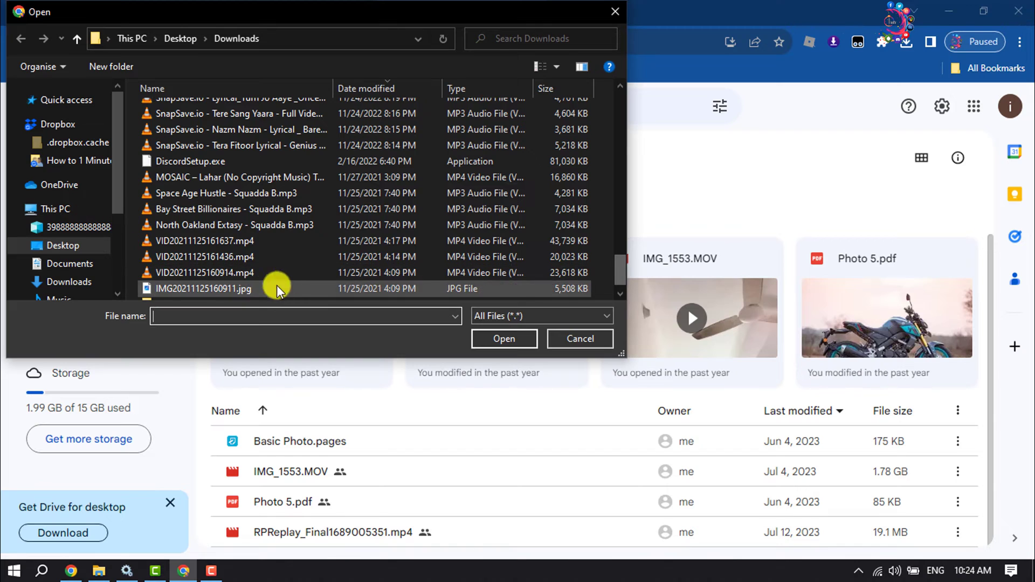
{"action": "left_click", "coordinate": [213, 221]}
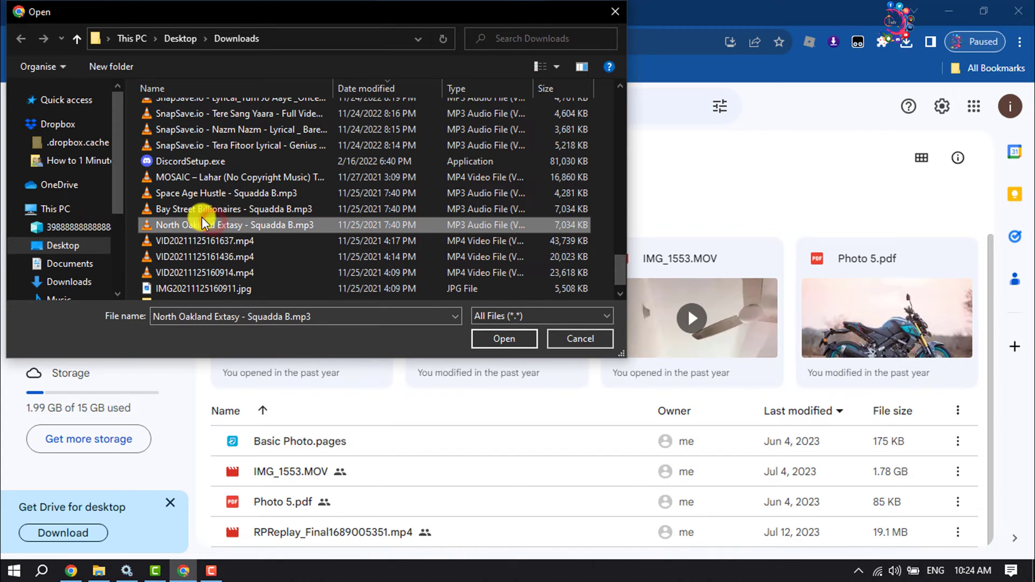
{"action": "left_click", "coordinate": [499, 337]}
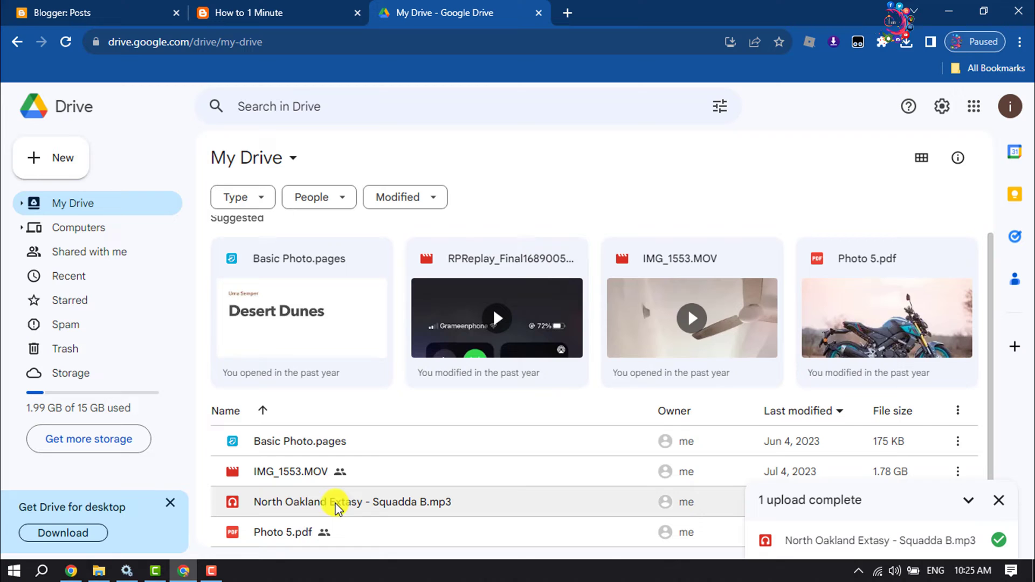
Step: Share the mp3 with anyone who has the link, copy the link, and return to Blogger
{"action": "left_click", "coordinate": [265, 507]}
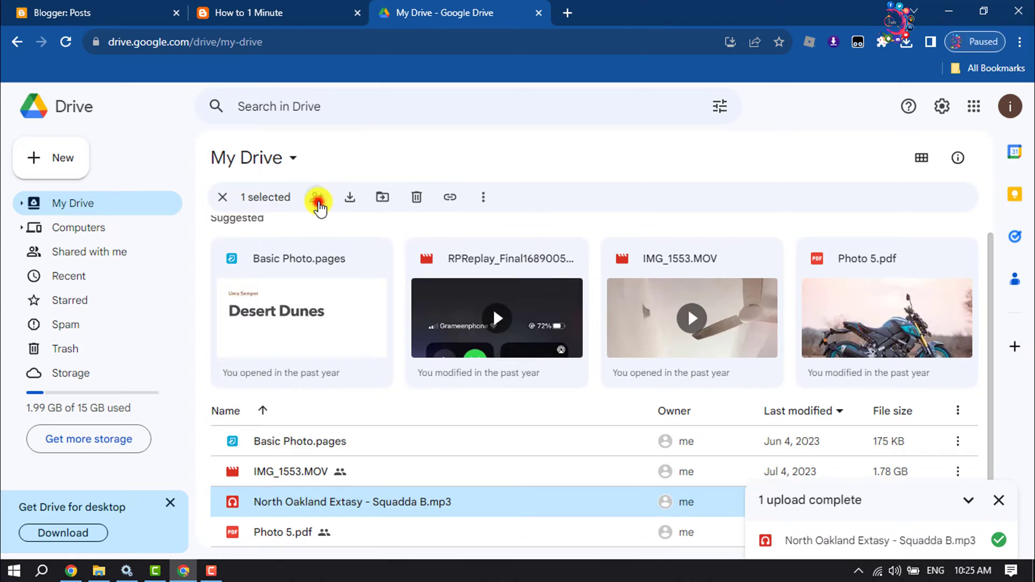
{"action": "left_click", "coordinate": [318, 200]}
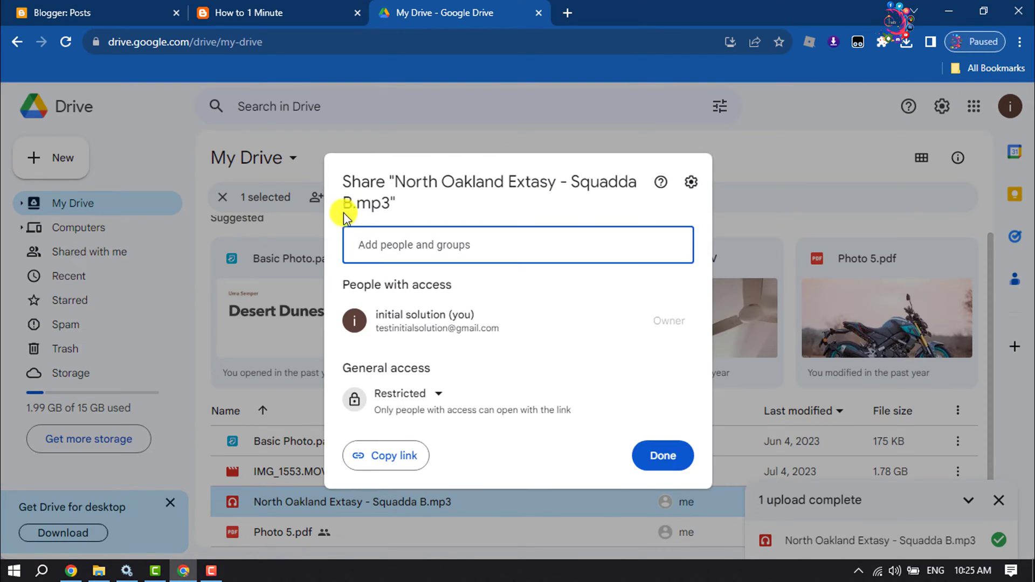
{"action": "left_click", "coordinate": [425, 398]}
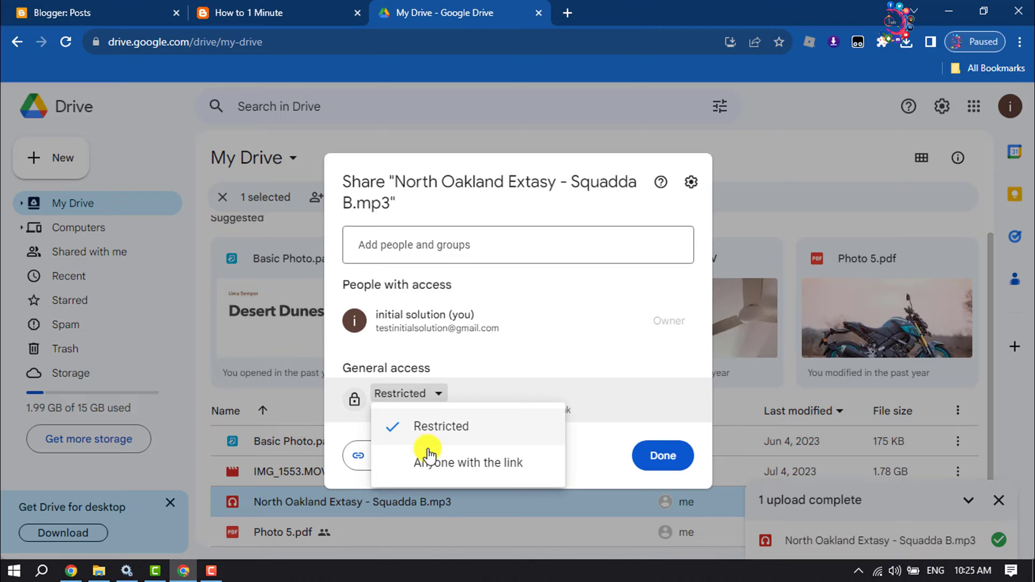
{"action": "left_click", "coordinate": [469, 469]}
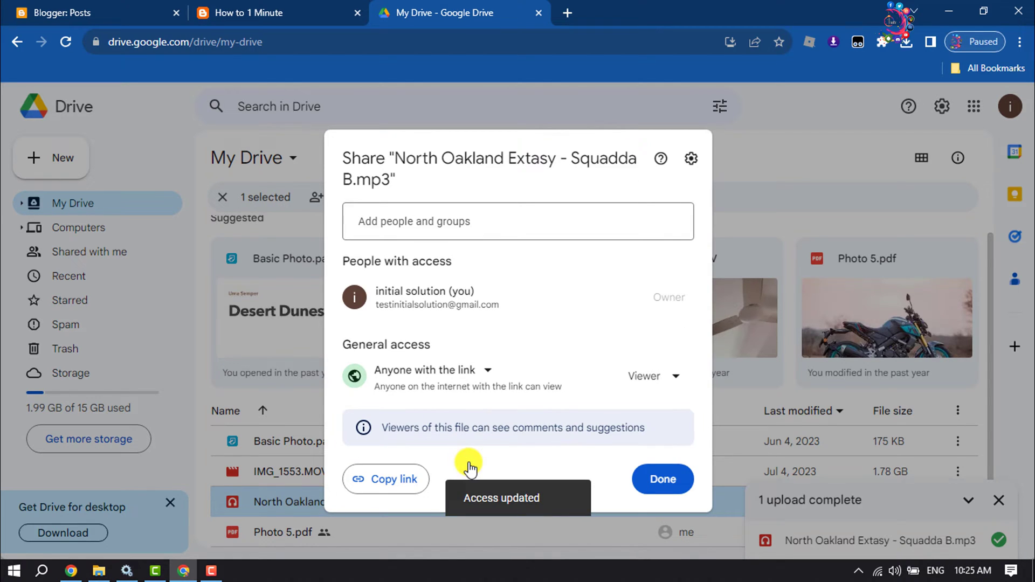
{"action": "left_click", "coordinate": [396, 486]}
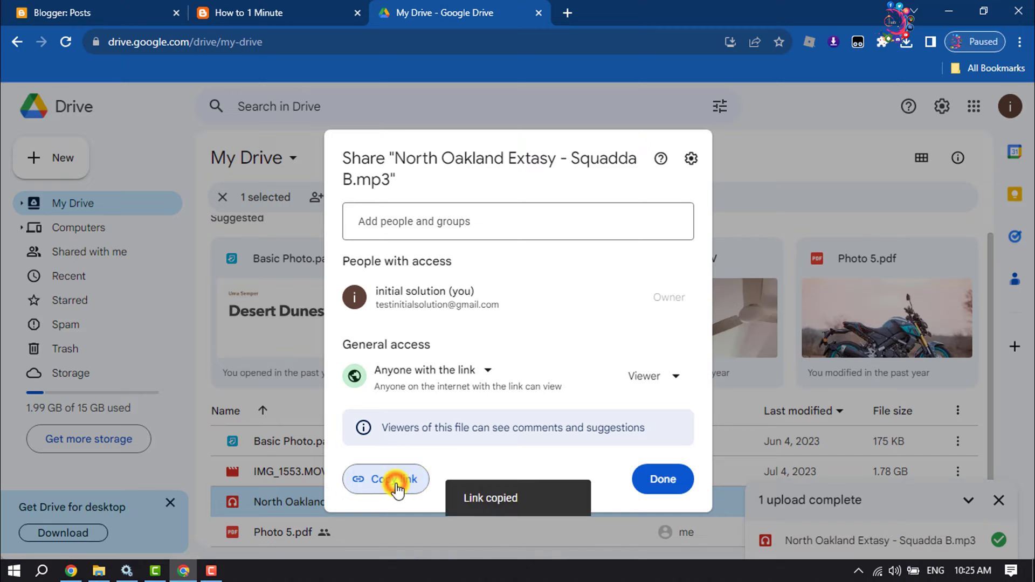
{"action": "left_click", "coordinate": [661, 478]}
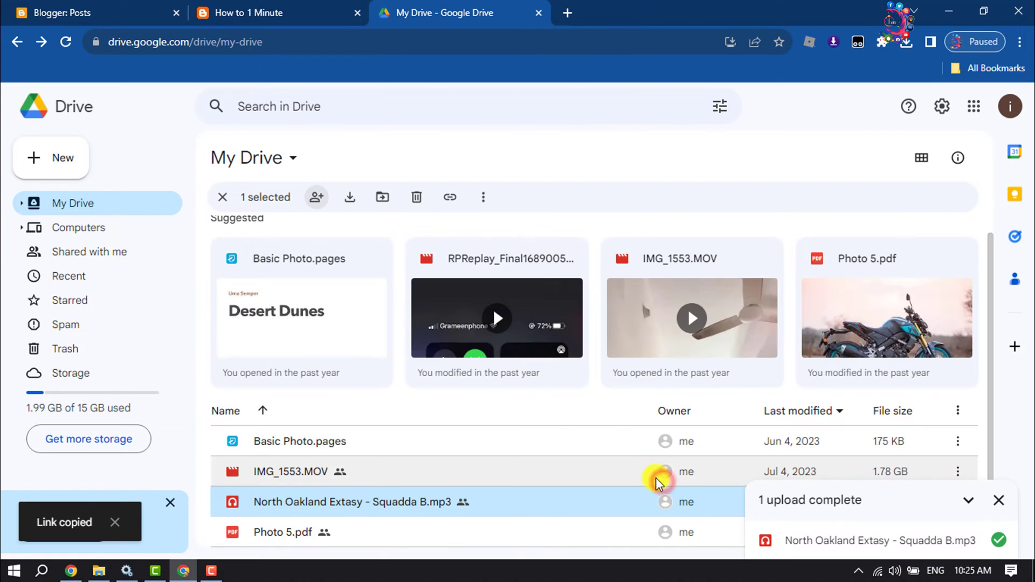
{"action": "left_click", "coordinate": [77, 12]}
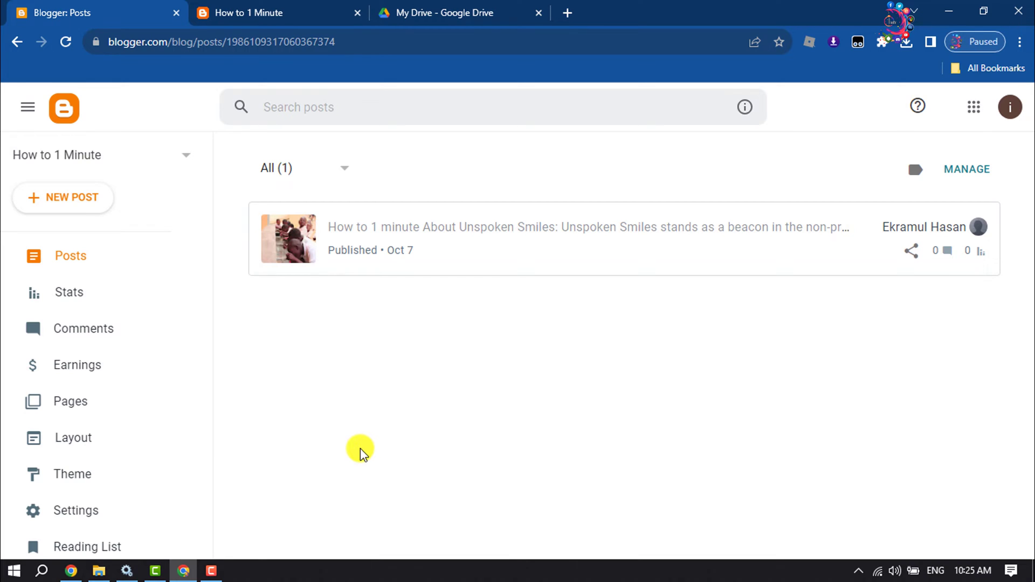
Step: Open the existing Unspoken Smiles post for editing
{"action": "left_click", "coordinate": [74, 202]}
{"action": "left_click", "coordinate": [295, 253]}
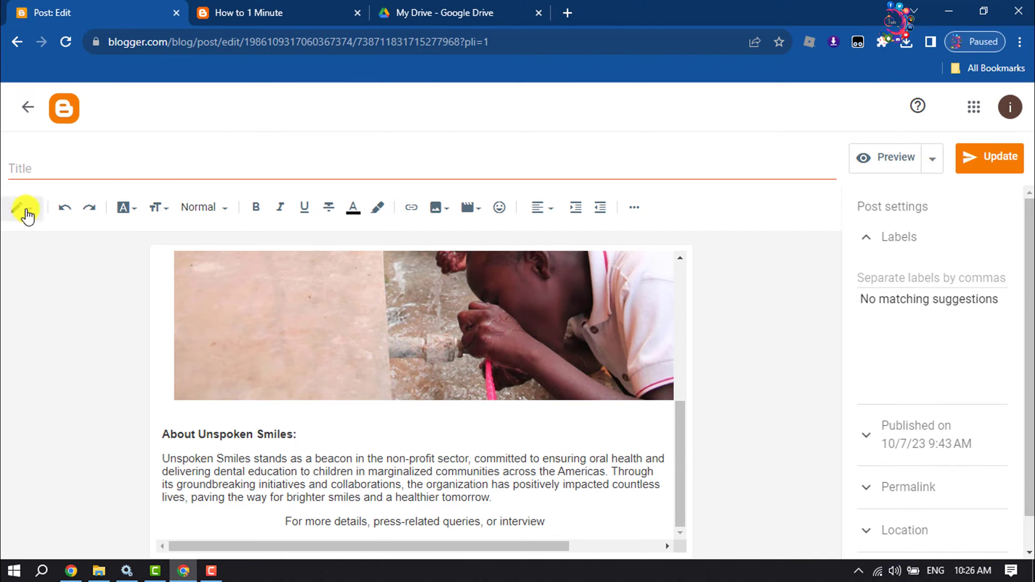
Step: Paste the iframe embed code at the end of the post's HTML and select its src URL
{"action": "left_click", "coordinate": [32, 217]}
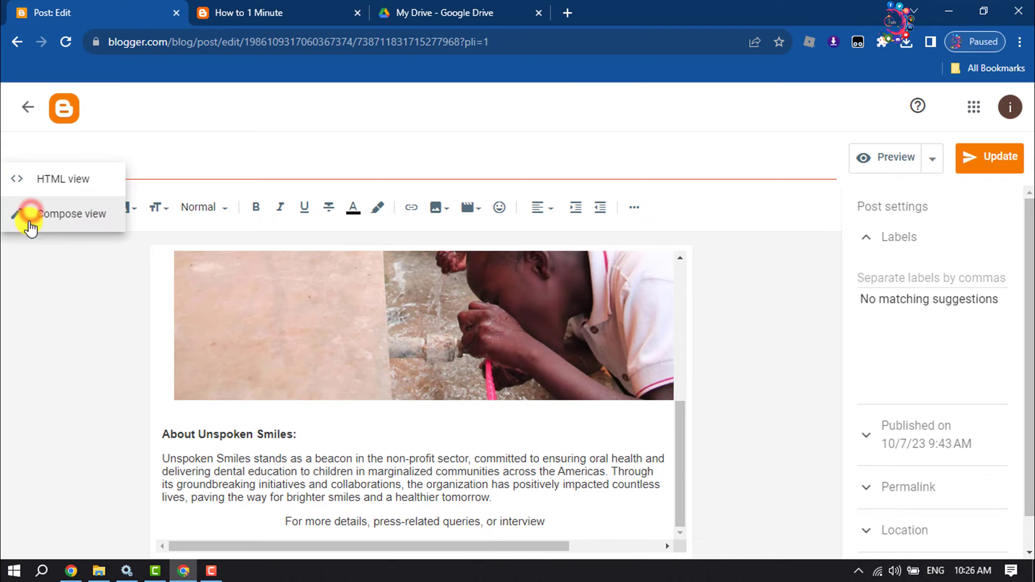
{"action": "left_click", "coordinate": [65, 186]}
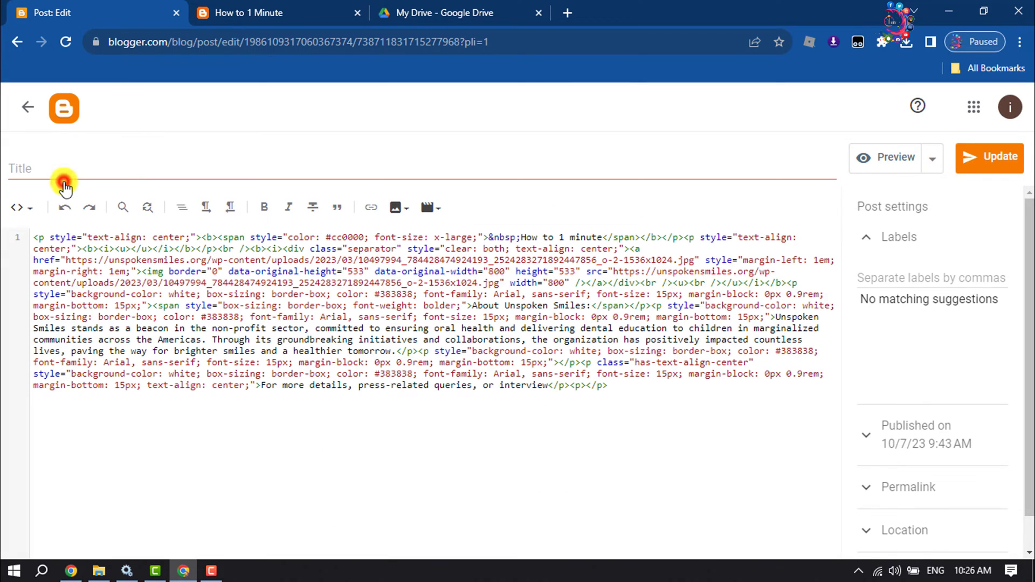
{"action": "key", "text": "ctrl+Tab"}
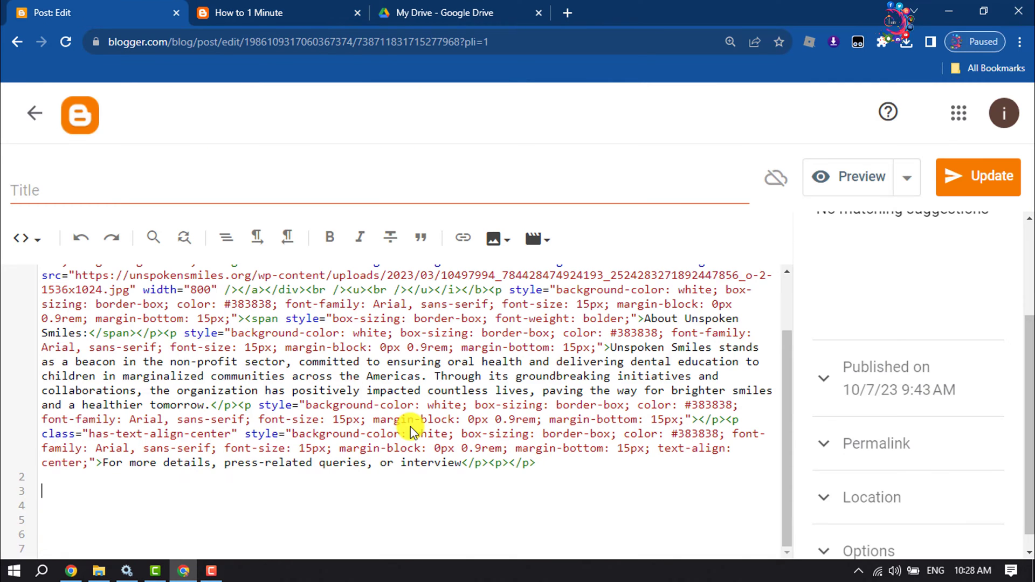
{"action": "left_click", "coordinate": [65, 518]}
{"action": "key", "text": "ctrl+v"}
{"action": "scroll", "coordinate": [69, 470], "scroll_direction": "down", "scroll_amount": 1}
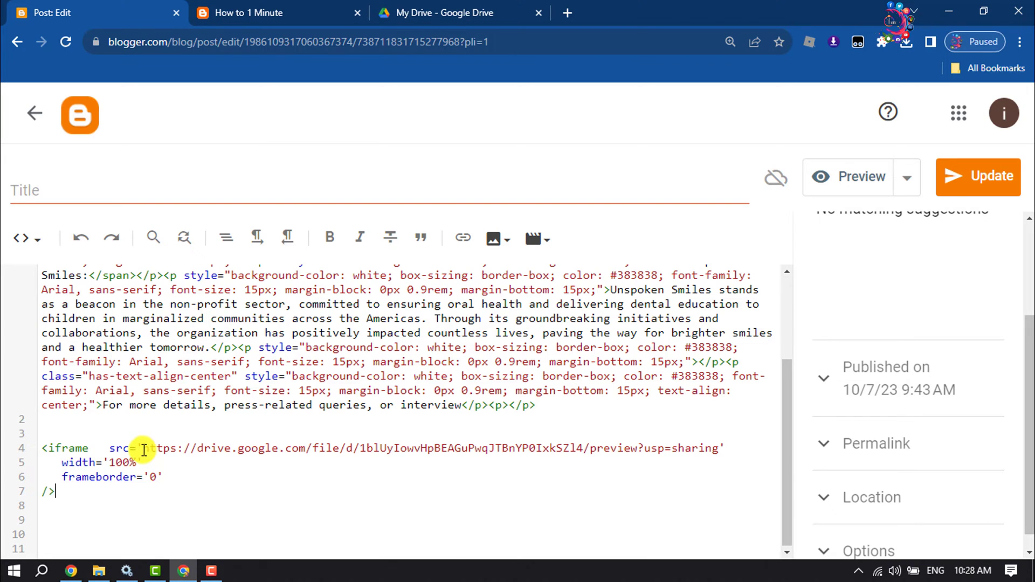
{"action": "left_click_drag", "start_coordinate": [145, 449], "coordinate": [719, 448]}
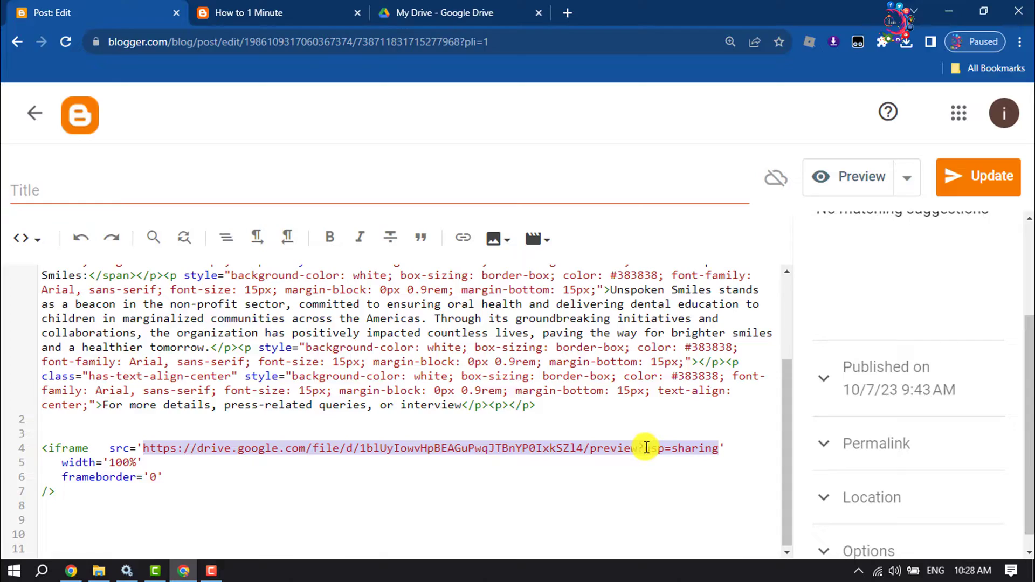
{"action": "key", "text": "ctrl+v"}
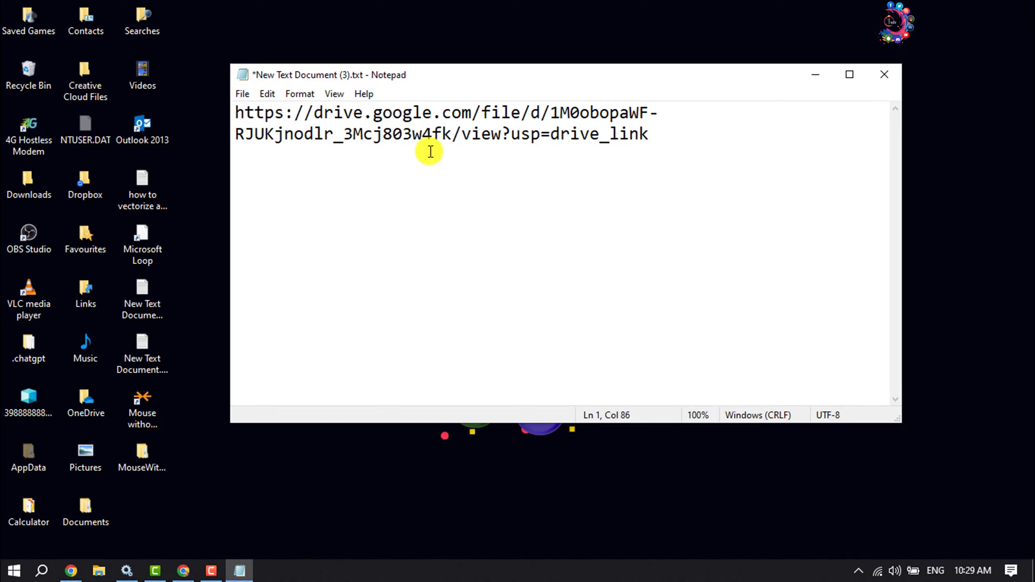
Step: Copy the full Drive link ending in drive_link from Notepad
{"action": "left_click", "coordinate": [500, 115]}
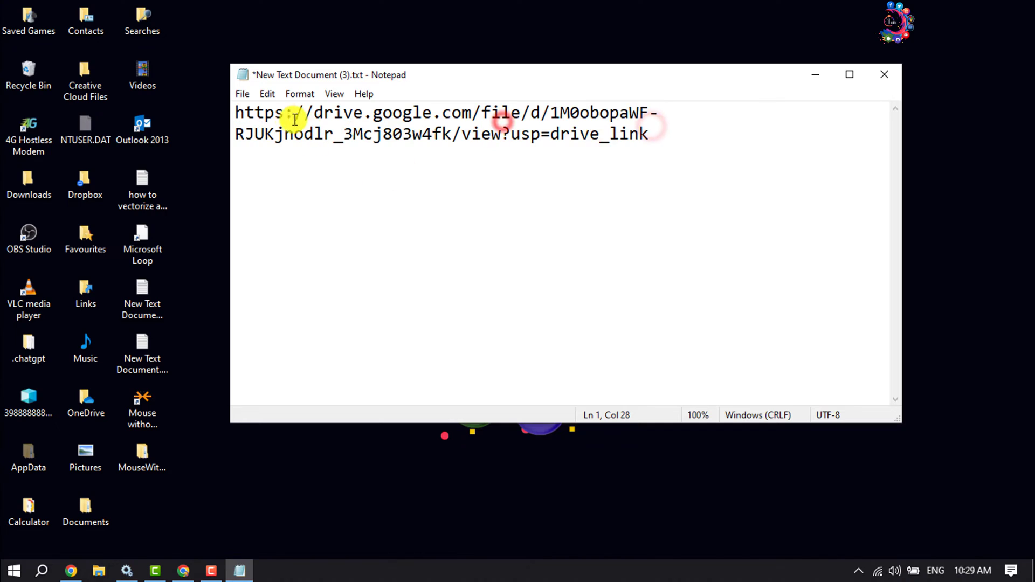
{"action": "left_click_drag", "start_coordinate": [243, 112], "coordinate": [662, 130]}
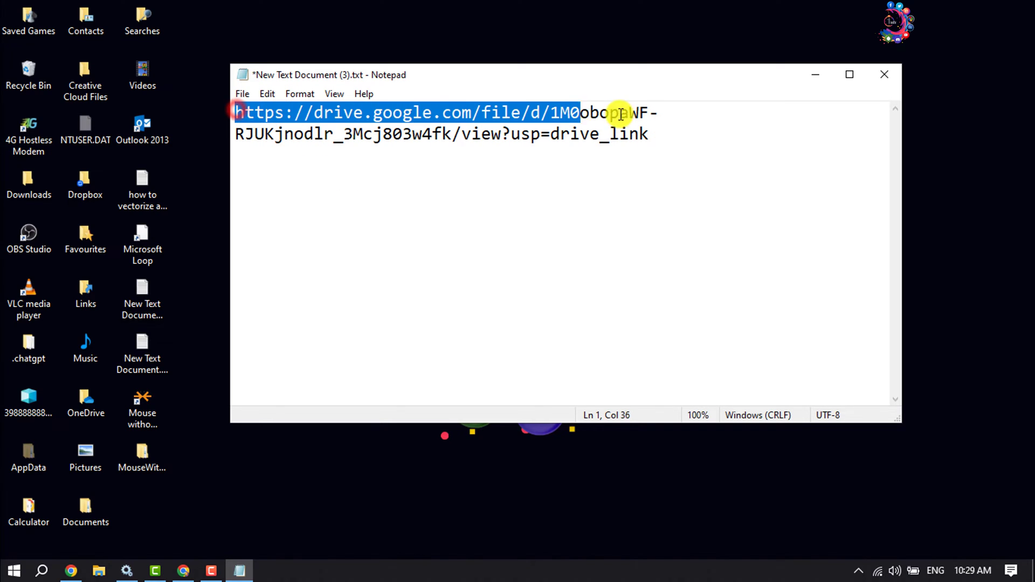
{"action": "right_click", "coordinate": [556, 117]}
{"action": "left_click", "coordinate": [425, 166]}
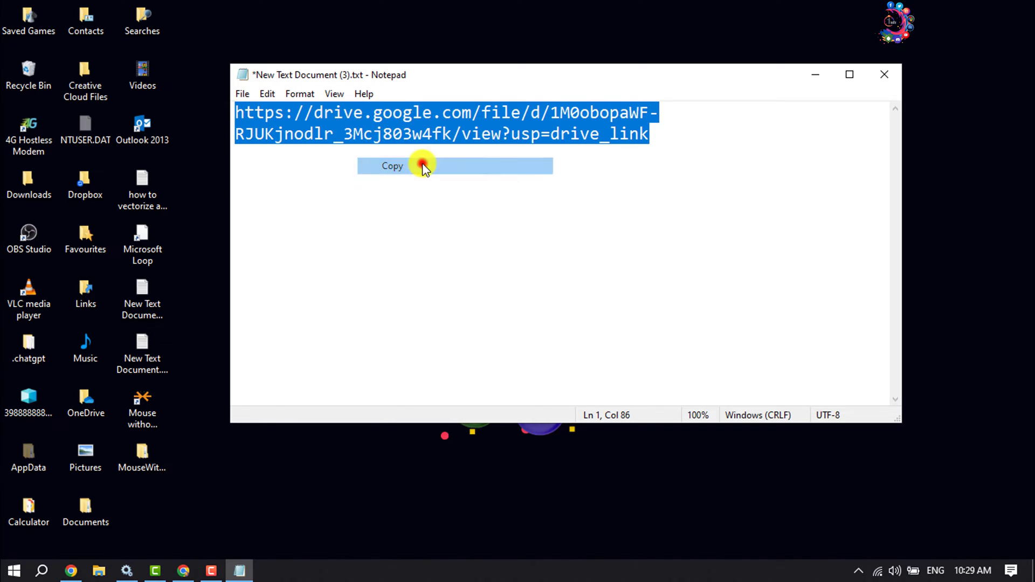
Step: Replace the iframe src with the copied Drive link and change /view to /preview
{"action": "left_click", "coordinate": [181, 571]}
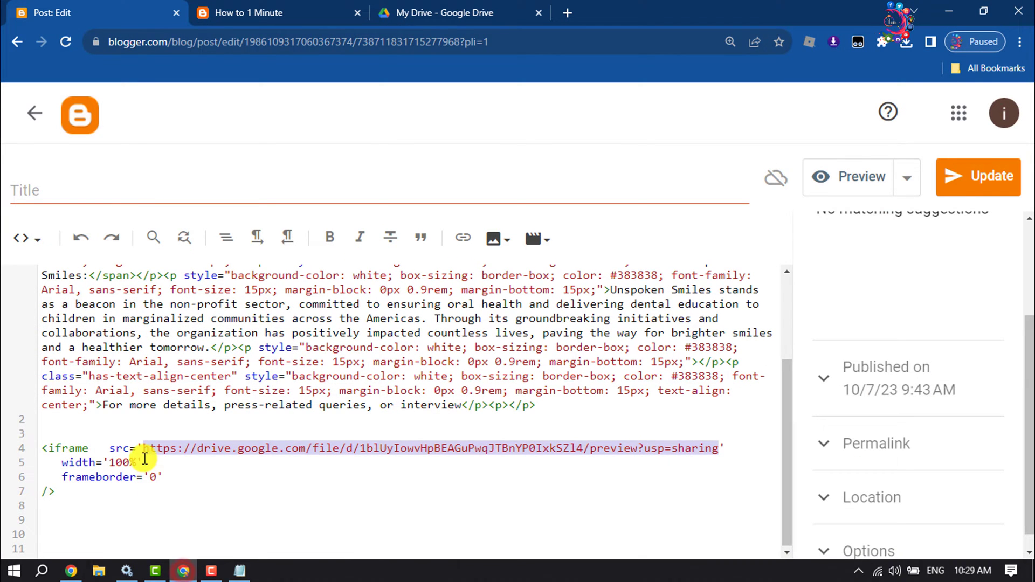
{"action": "left_click", "coordinate": [164, 447]}
{"action": "mouse_move", "coordinate": [143, 447]}
{"action": "left_mouse_down"}
{"action": "mouse_move", "coordinate": [720, 447]}
{"action": "mouse_move", "coordinate": [143, 449]}
{"action": "left_mouse_up"}
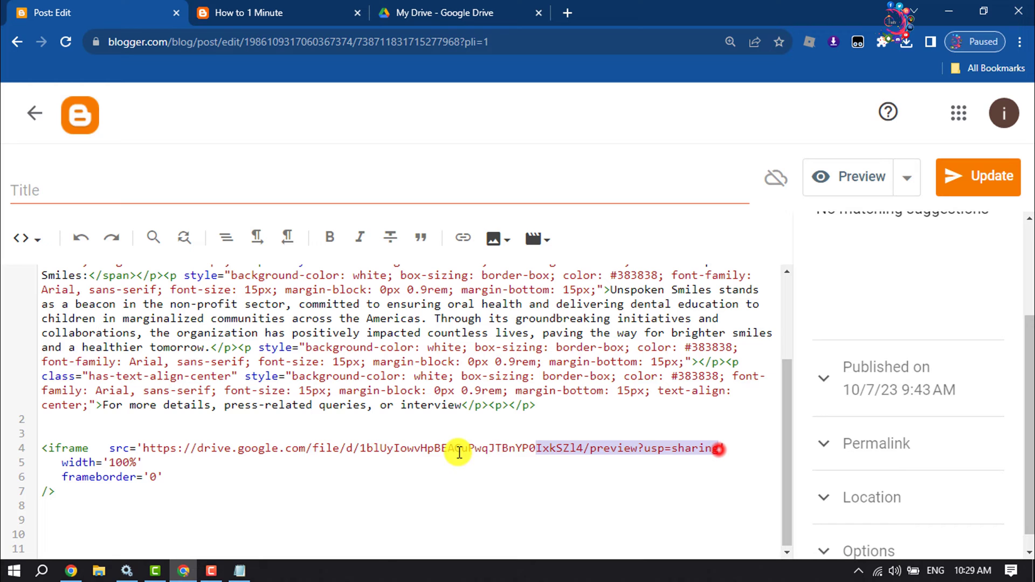
{"action": "key", "text": "ctrl+v"}
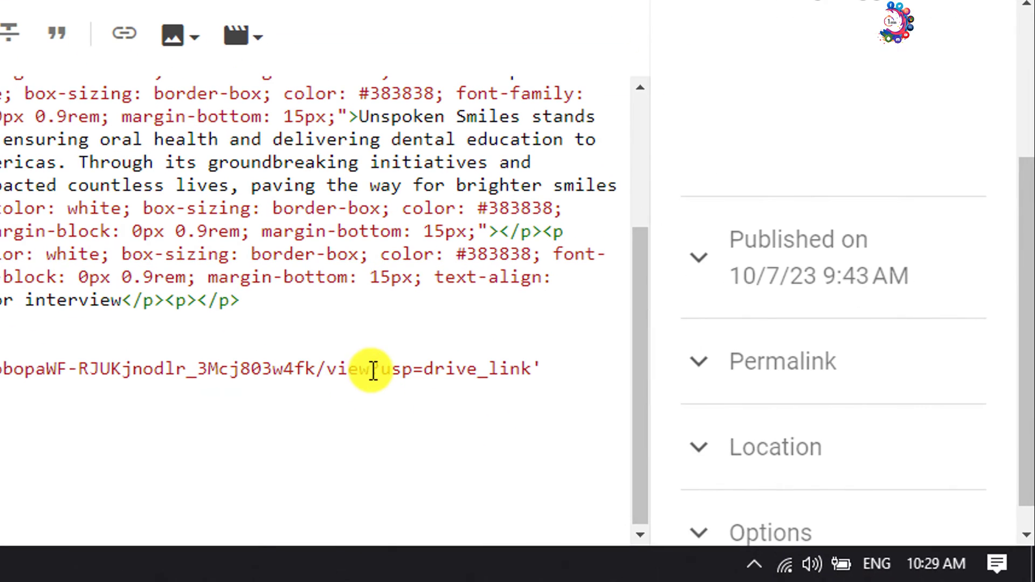
{"action": "left_click", "coordinate": [363, 370]}
{"action": "left_click", "coordinate": [342, 372]}
{"action": "type", "text": "pr"}
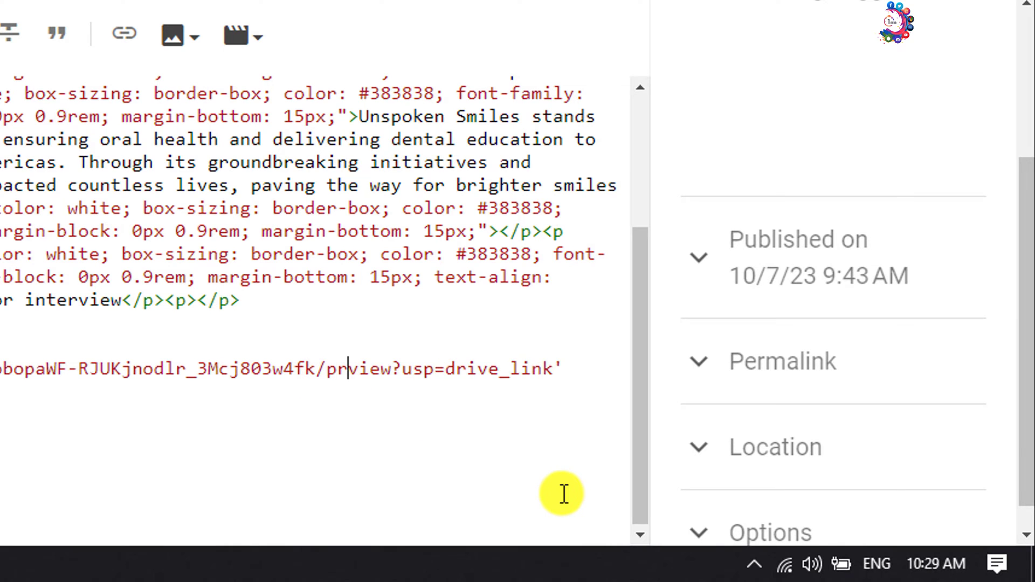
{"action": "type", "text": "e"}
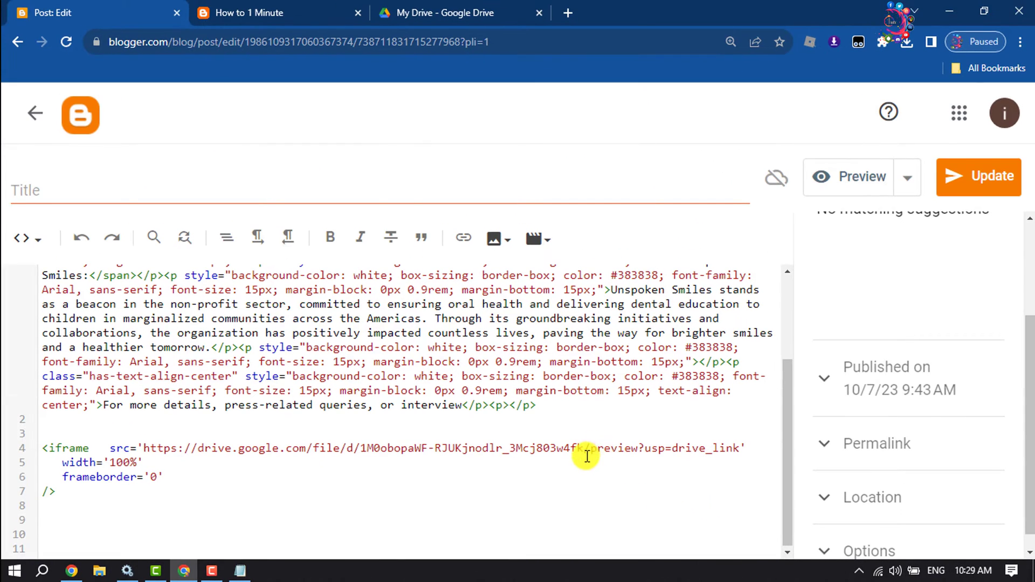
Step: Update the post, reload the live blog, and play the embedded Drive audio
{"action": "left_click", "coordinate": [979, 196]}
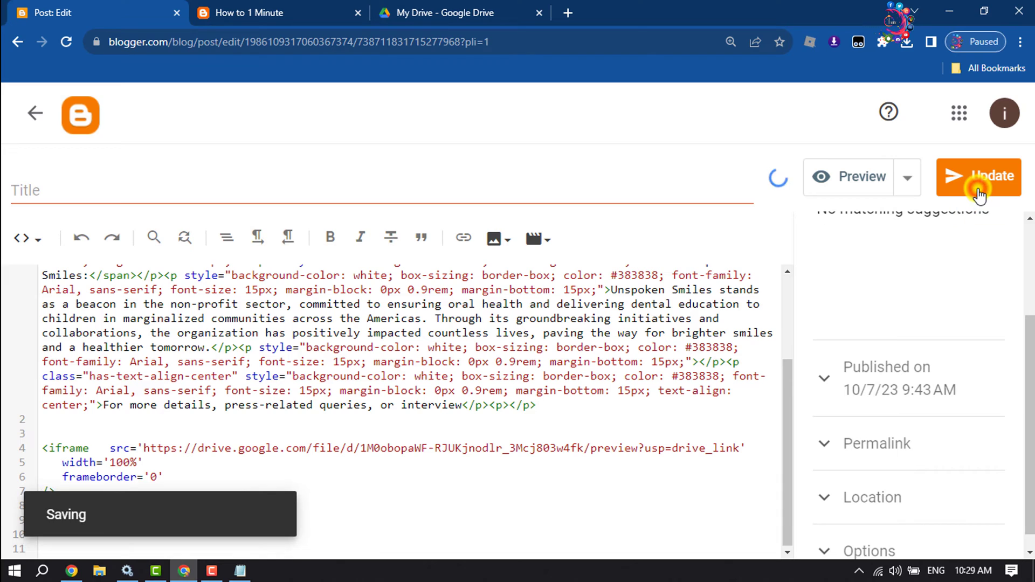
{"action": "left_click", "coordinate": [275, 8]}
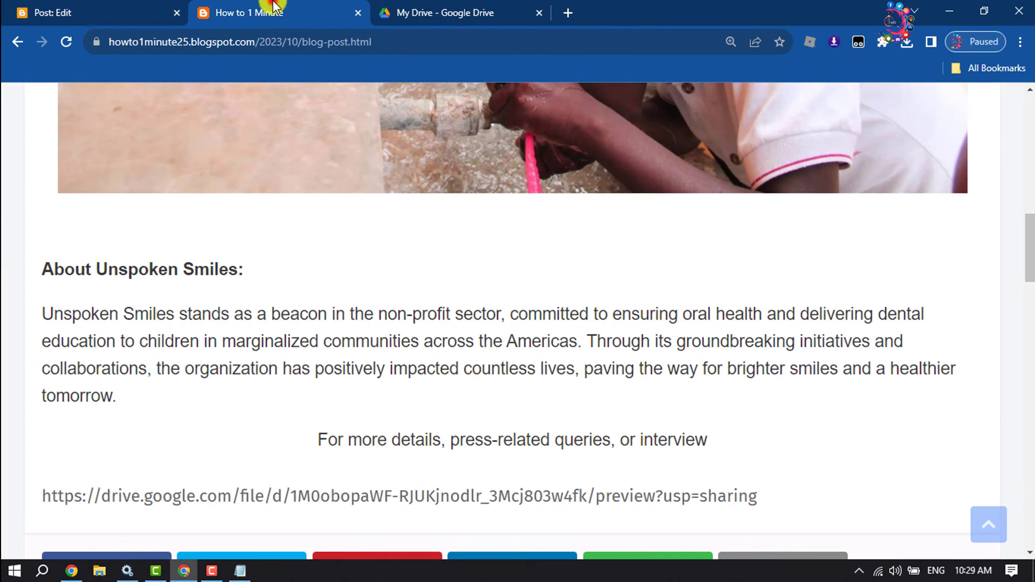
{"action": "left_click", "coordinate": [66, 41]}
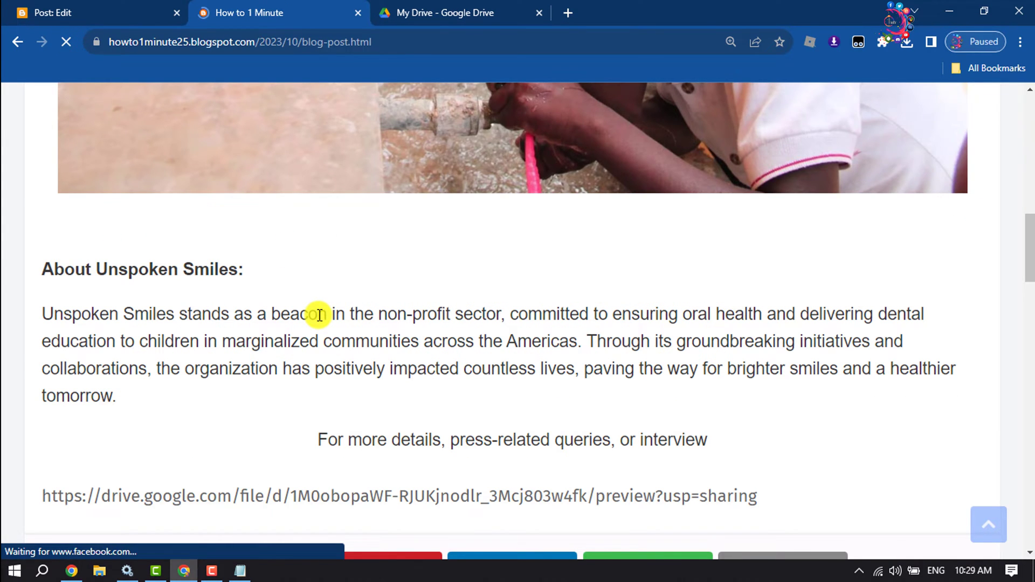
{"action": "scroll", "coordinate": [318, 316], "scroll_direction": "down", "scroll_amount": 5}
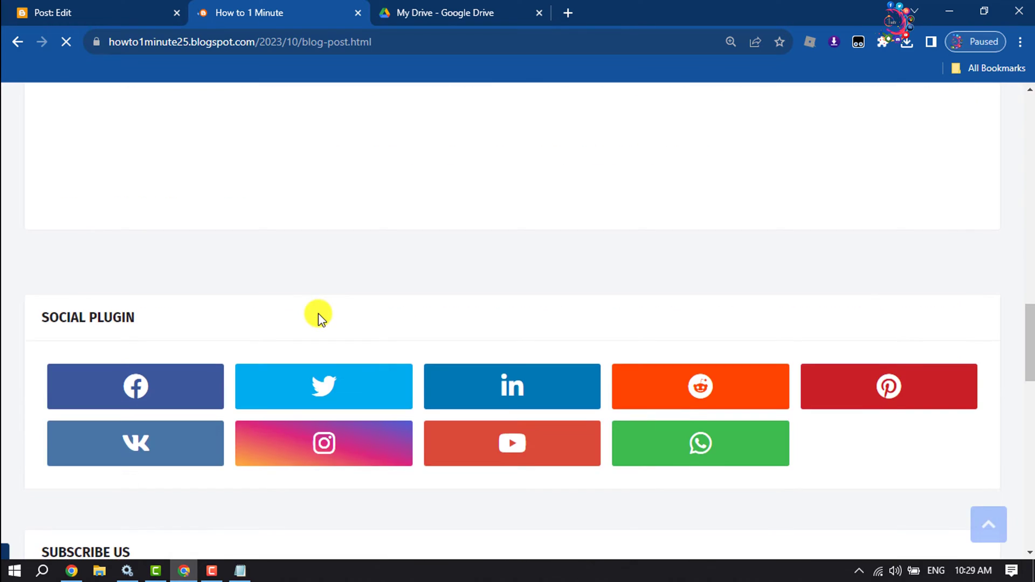
{"action": "scroll", "coordinate": [318, 316], "scroll_direction": "up", "scroll_amount": 3}
{"action": "scroll", "coordinate": [318, 313], "scroll_direction": "down", "scroll_amount": 1}
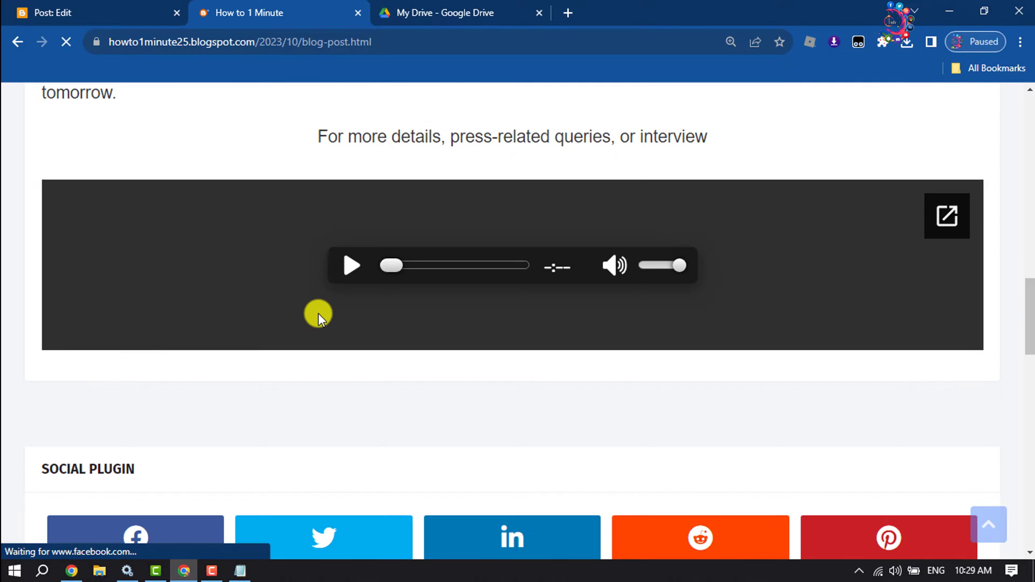
{"action": "mouse_move", "coordinate": [608, 328]}
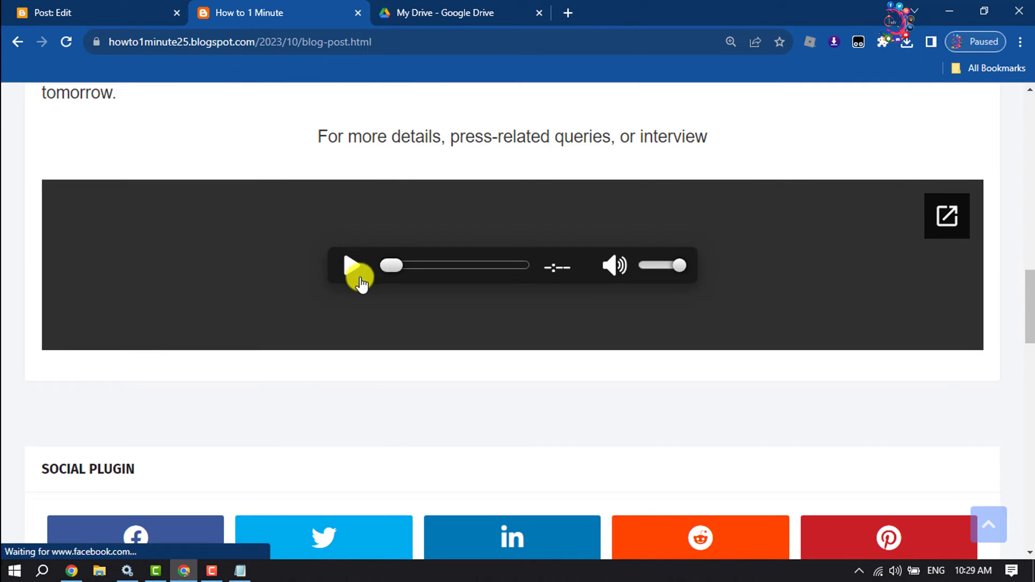
{"action": "left_click", "coordinate": [351, 269]}
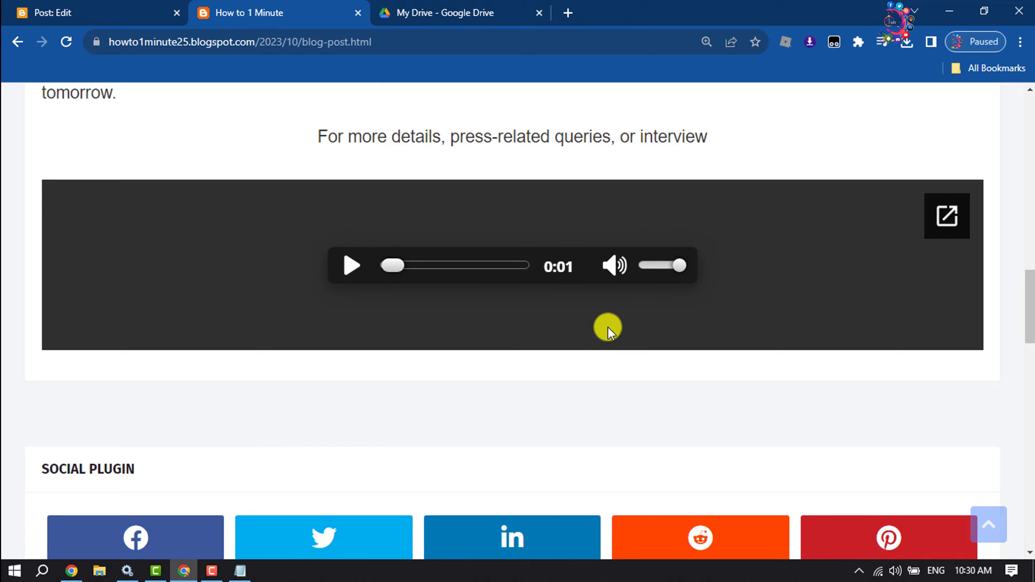
Step: Select and copy the <audio controls> snippet with its empty source in Notepad
{"action": "key", "text": "alt+Tab"}
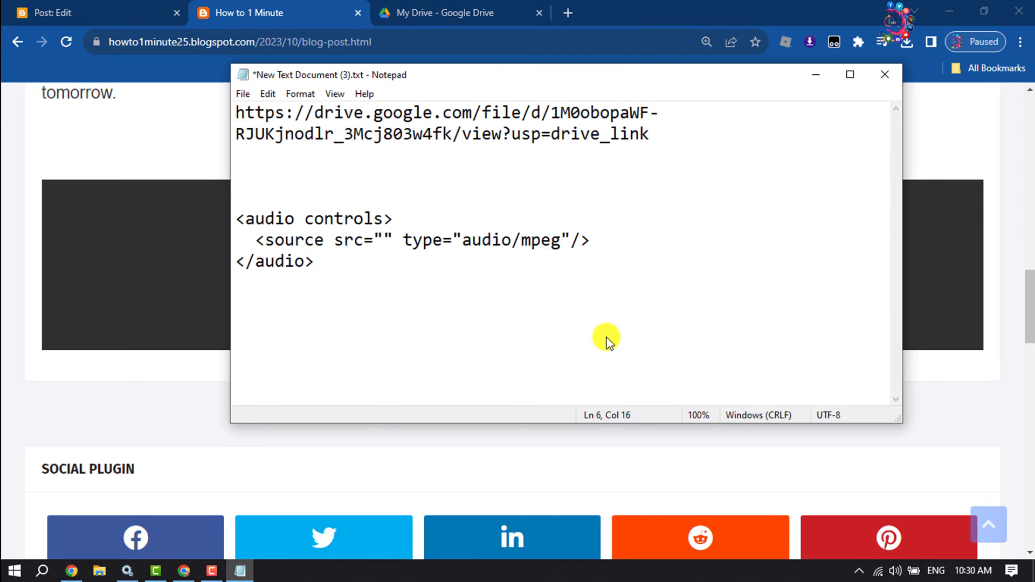
{"action": "left_click", "coordinate": [138, 261]}
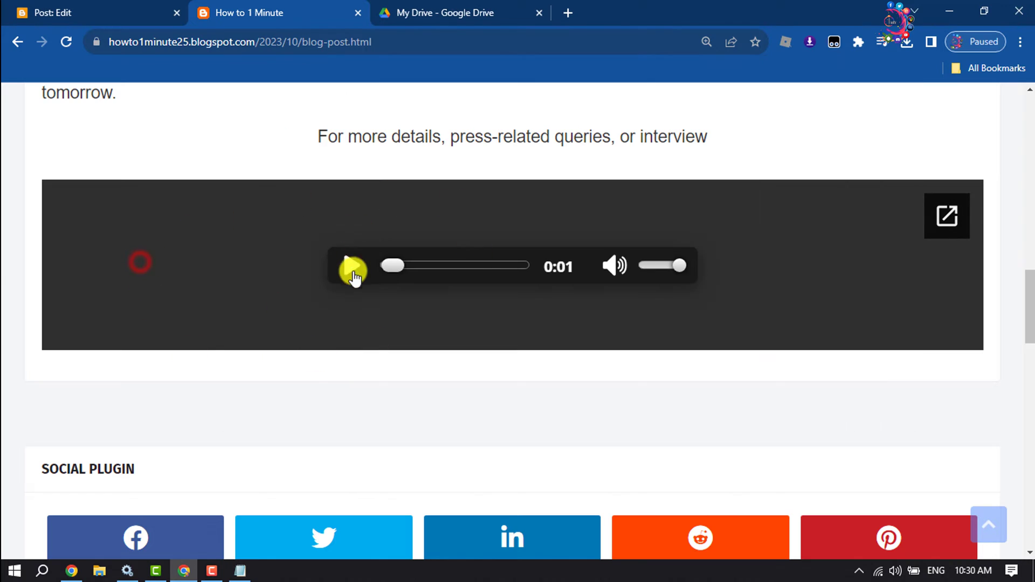
{"action": "left_click", "coordinate": [240, 571]}
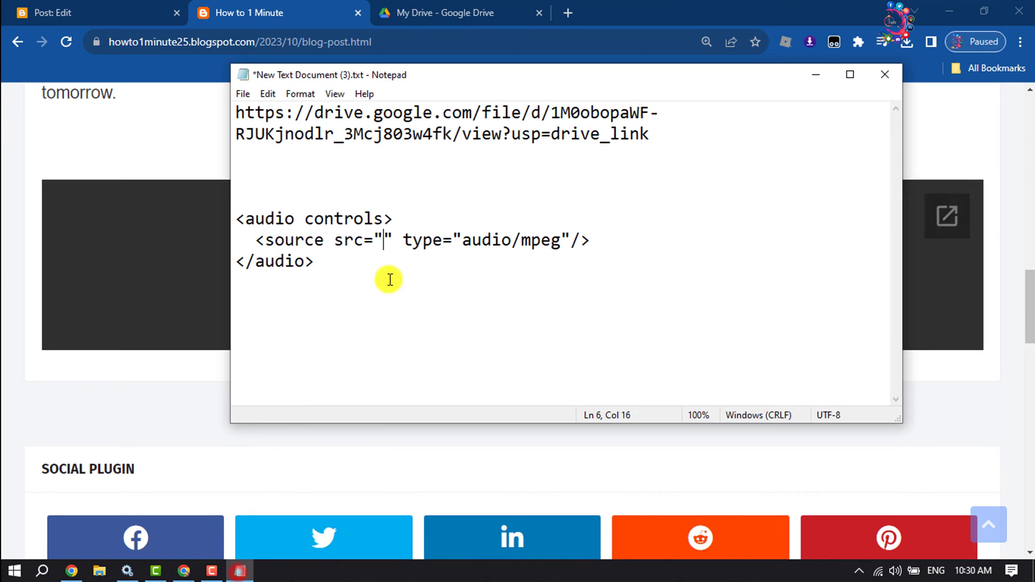
{"action": "left_click_drag", "start_coordinate": [314, 262], "coordinate": [167, 211]}
{"action": "left_click", "coordinate": [335, 261]}
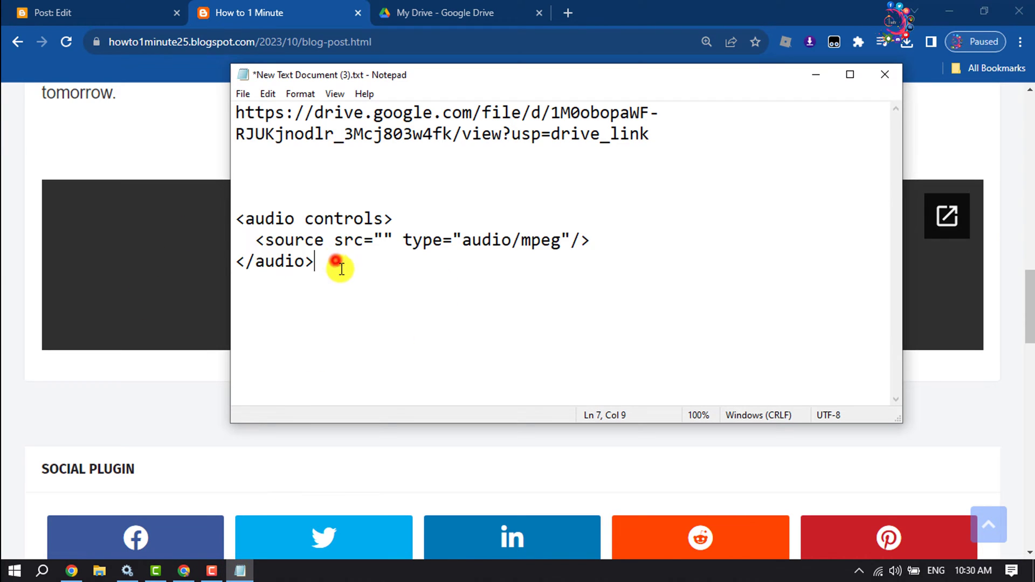
{"action": "left_click_drag", "start_coordinate": [334, 261], "coordinate": [197, 216]}
{"action": "key", "text": "ctrl+c"}
Step: Replace the iframe code on lines 4–7 with the audio block, cursor inside src=""
{"action": "left_click", "coordinate": [52, 13]}
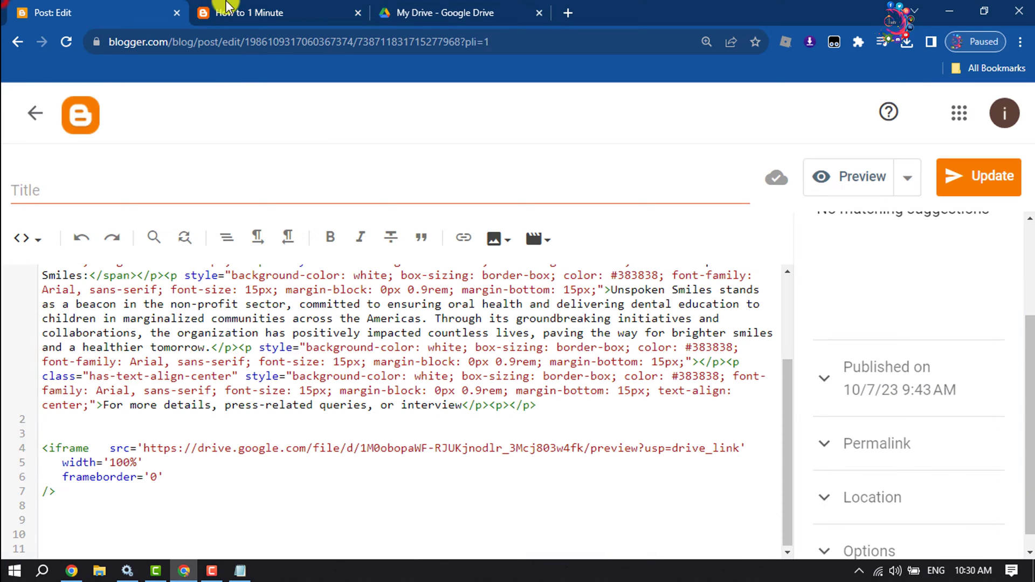
{"action": "left_click", "coordinate": [86, 503], "text": "shift"}
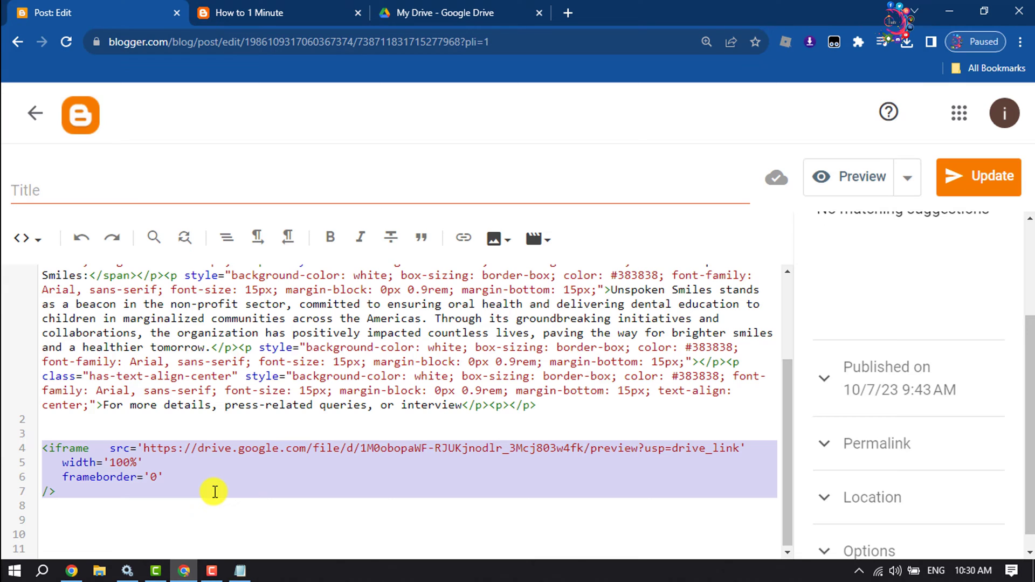
{"action": "key", "text": "ctrl+v"}
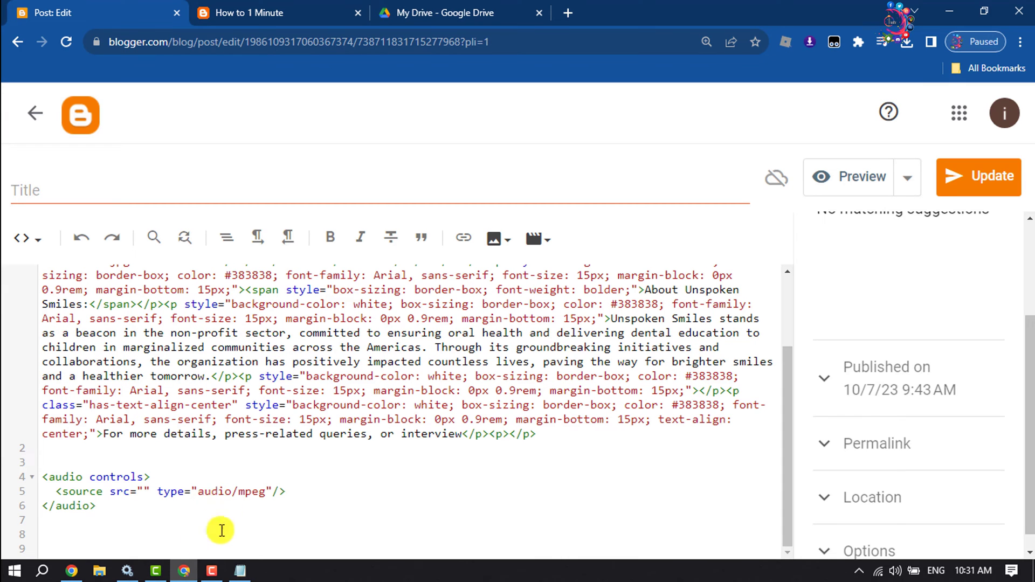
{"action": "left_click", "coordinate": [143, 491]}
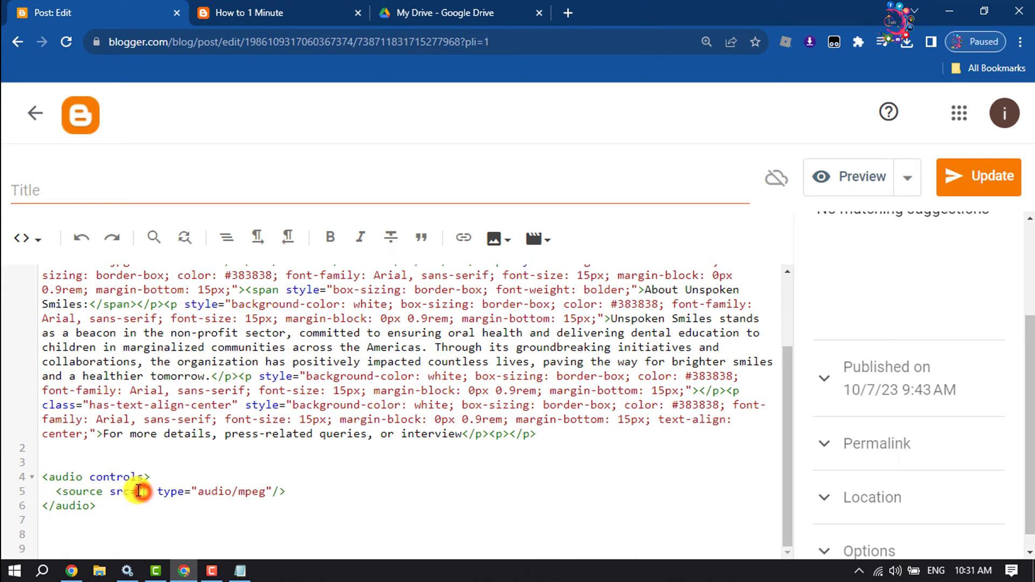
{"action": "mouse_move", "coordinate": [239, 571]}
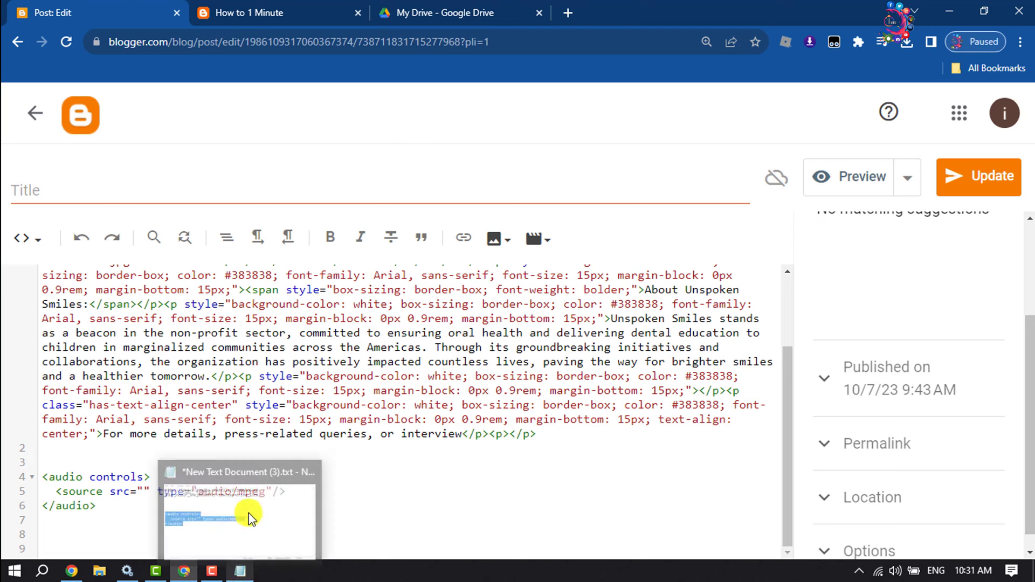
Step: Paste the Drive link from Notepad into the audio src, change 'view' to 'preview', and update the post
{"action": "left_click", "coordinate": [267, 473]}
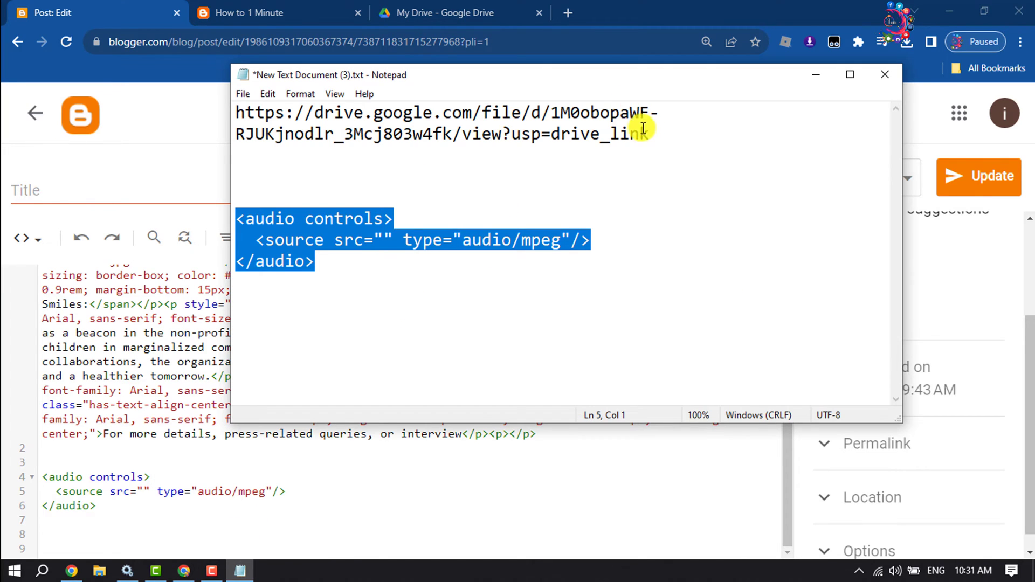
{"action": "left_click_drag", "start_coordinate": [652, 133], "coordinate": [150, 89]}
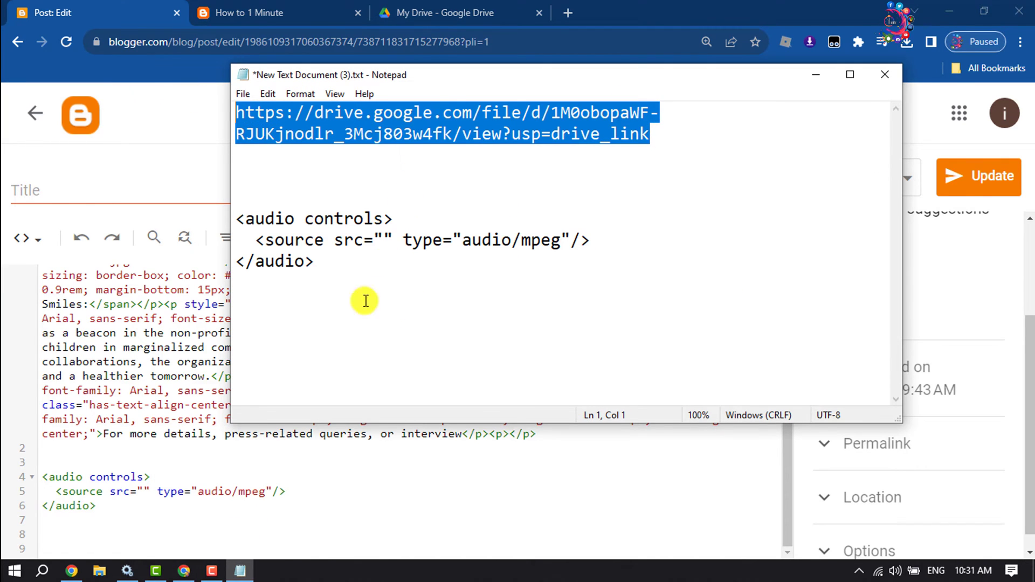
{"action": "left_click", "coordinate": [145, 488]}
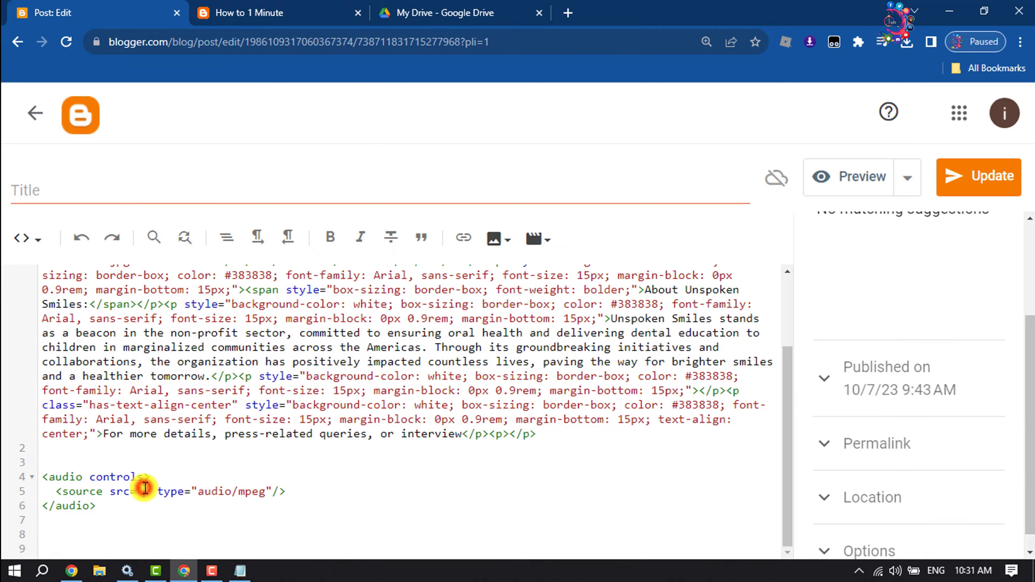
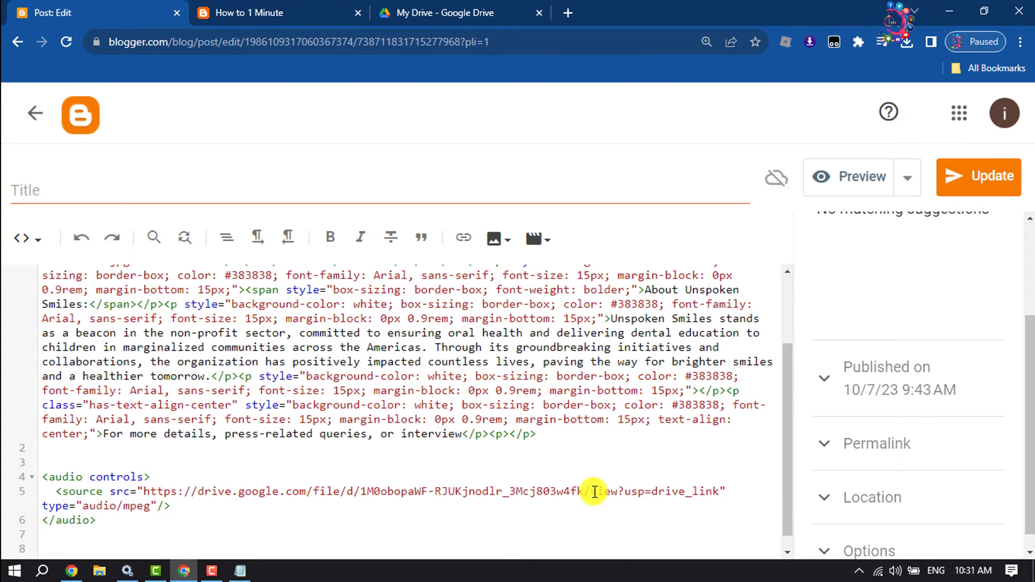
{"action": "left_click", "coordinate": [592, 490]}
{"action": "type", "text": "pre"}
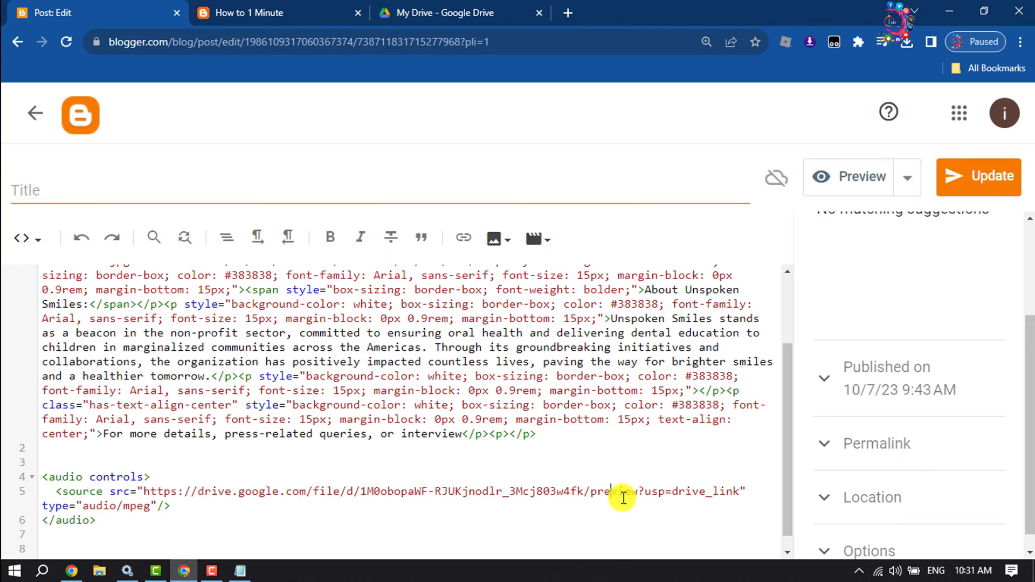
{"action": "left_click", "coordinate": [1002, 185]}
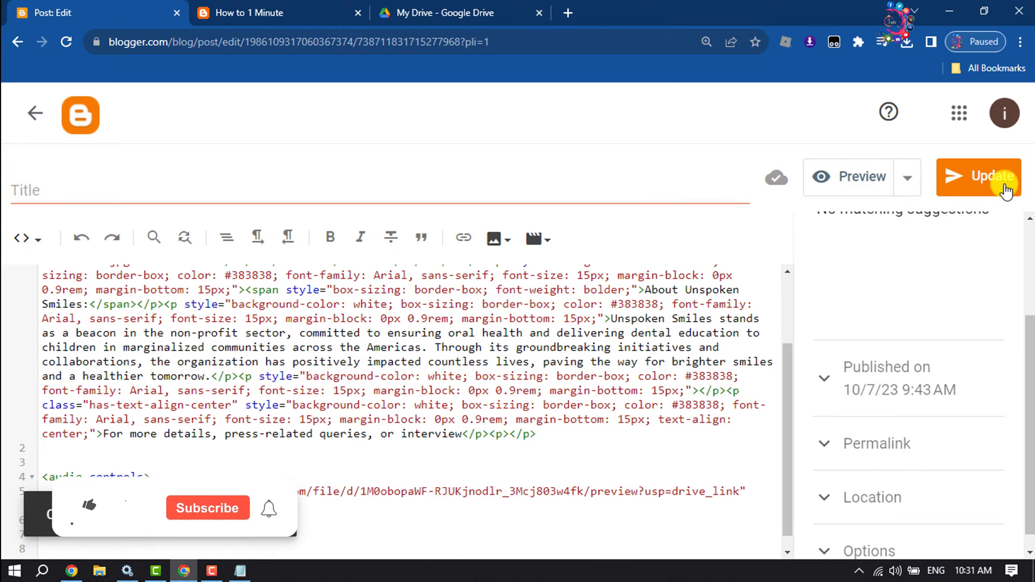
Step: Reload the live blog post, try playing its native audio player, and return to the Post: Edit tab
{"action": "left_click", "coordinate": [279, 10]}
{"action": "left_click", "coordinate": [63, 43]}
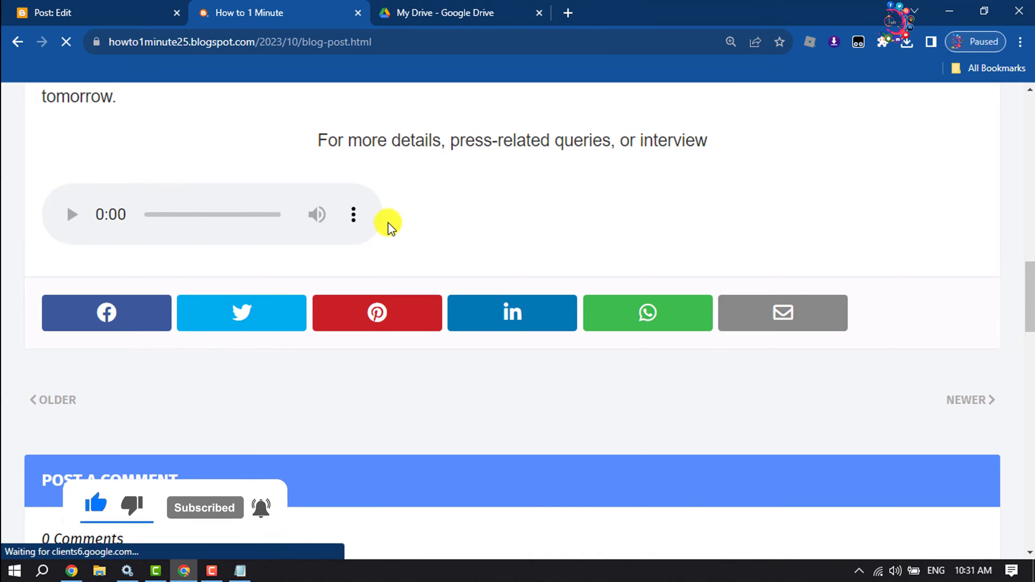
{"action": "scroll", "coordinate": [388, 225], "scroll_direction": "up", "scroll_amount": 3}
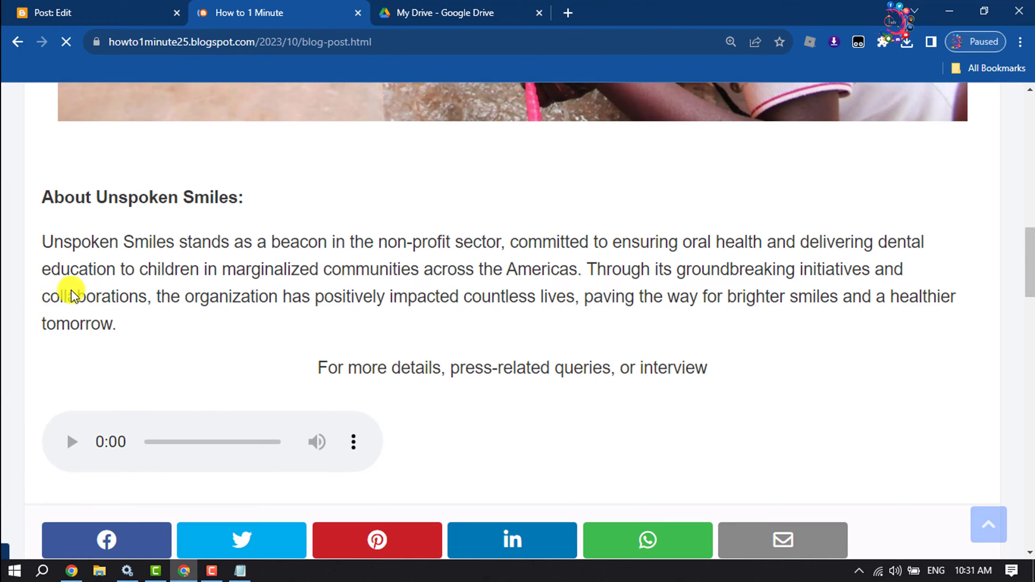
{"action": "scroll", "coordinate": [81, 299], "scroll_direction": "down", "scroll_amount": 2}
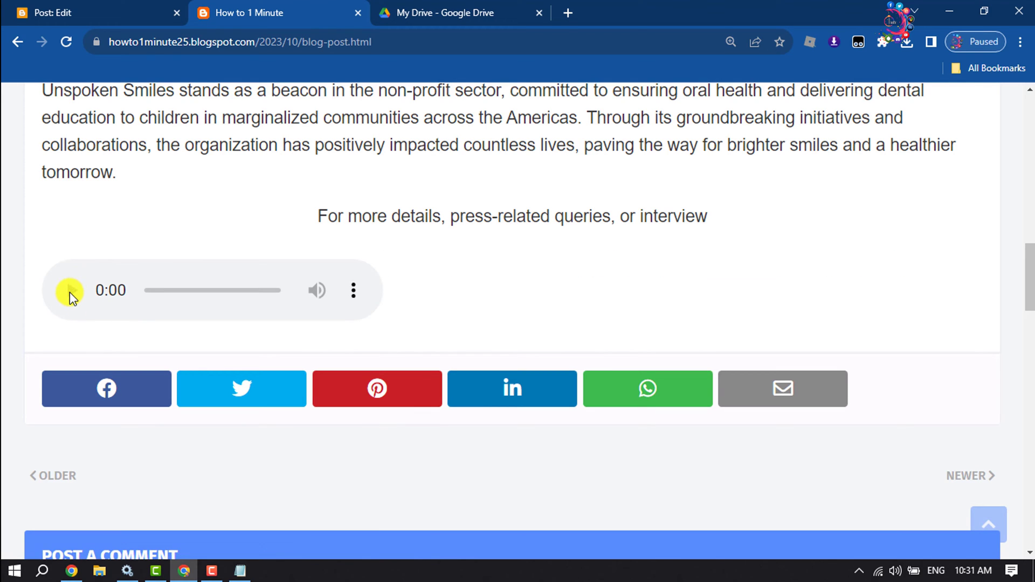
{"action": "left_click", "coordinate": [70, 293]}
{"action": "left_click", "coordinate": [7, 10]}
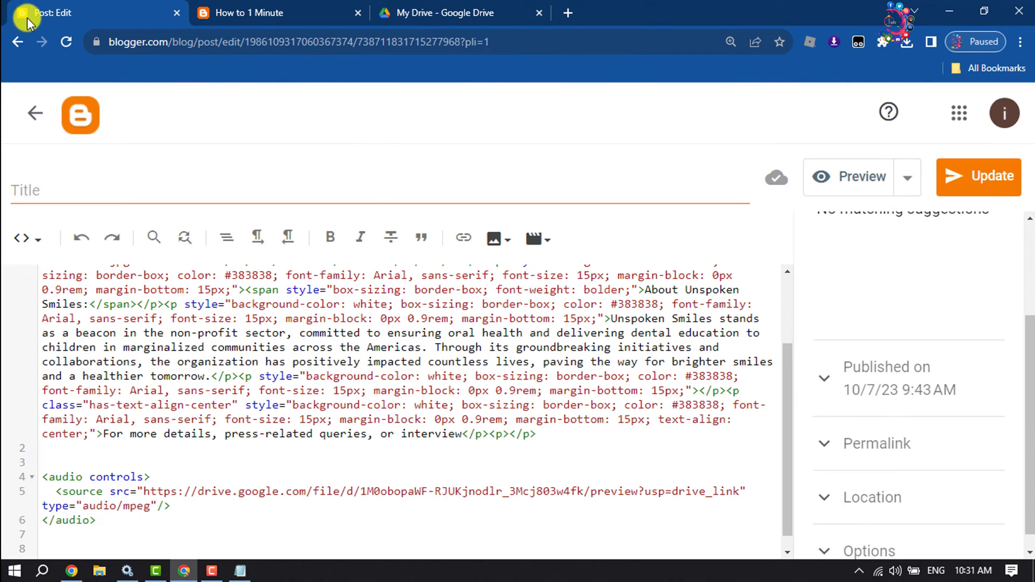